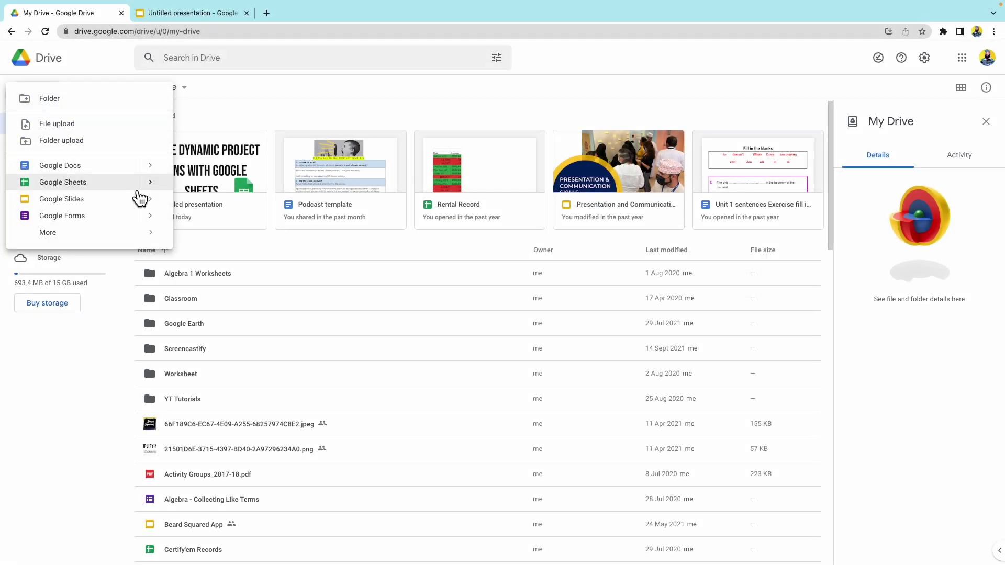
- Create a new blank Google Sheets spreadsheet from the Google Drive New menu
mouse_move(152, 182)
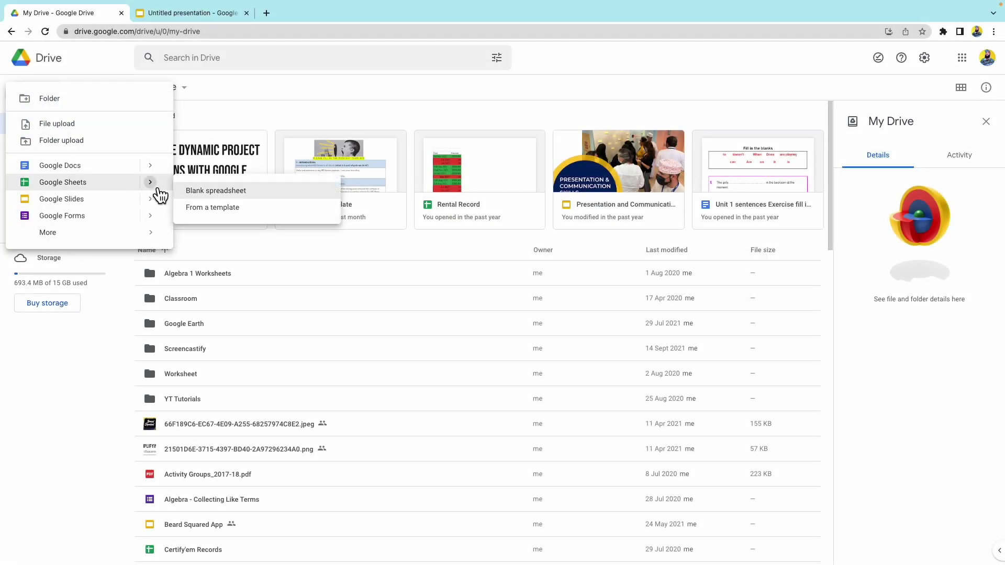
left_click(234, 191)
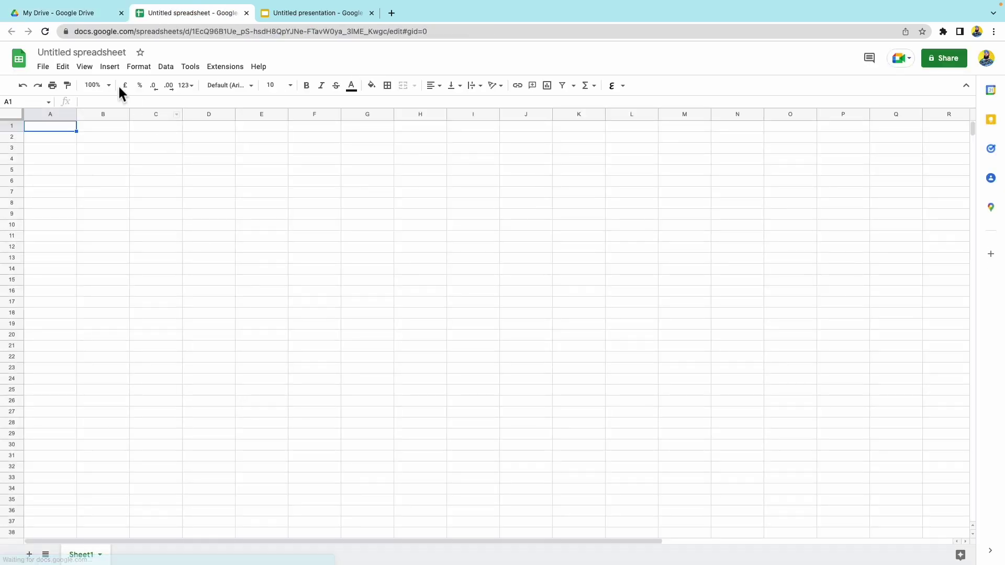
- Rename the untitled spreadsheet to 'Rebrand Website'
left_click(100, 53)
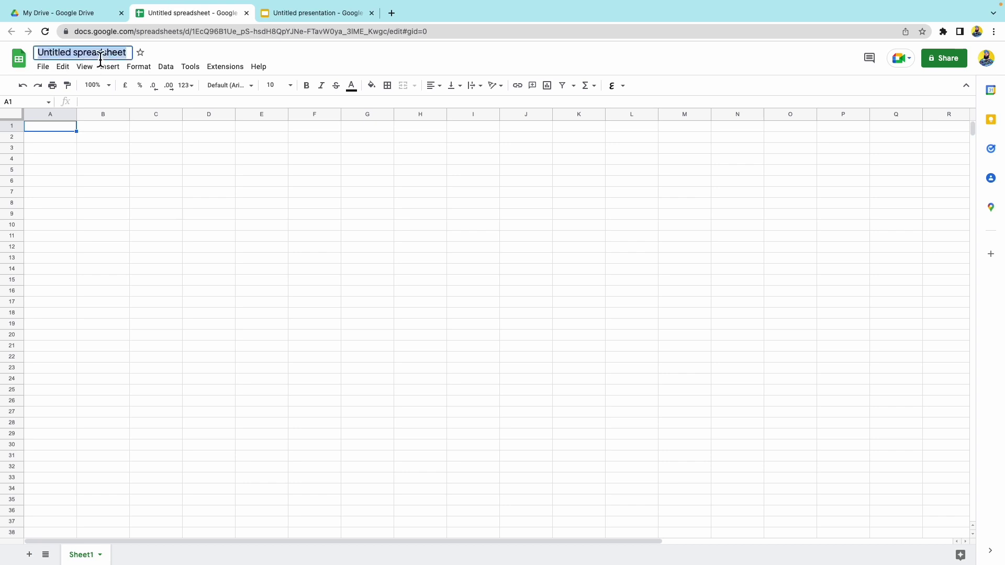
type("Rebrand Website")
left_click(206, 168)
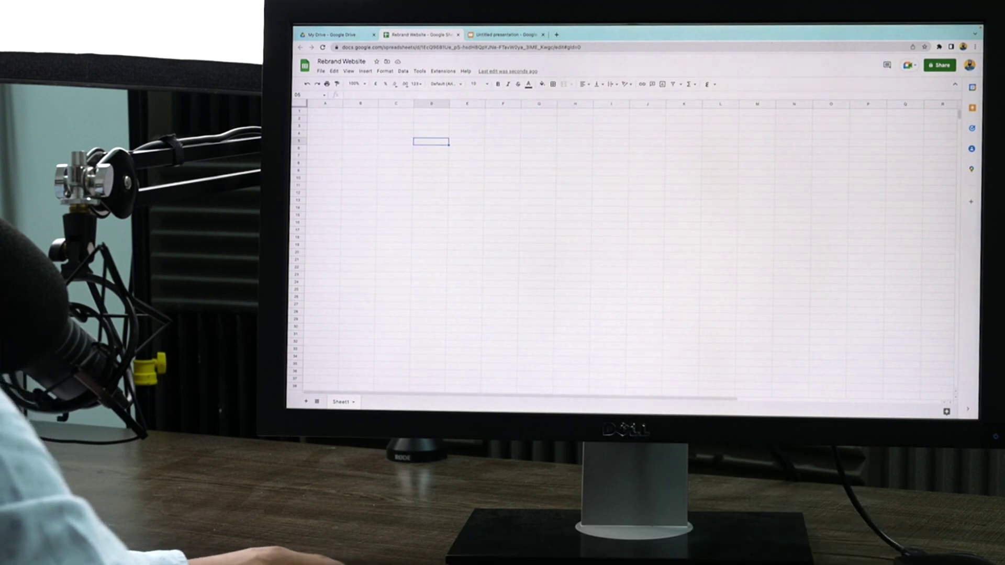
- Paste the task table at A1 and autofit columns A and B to their text
left_click(324, 112)
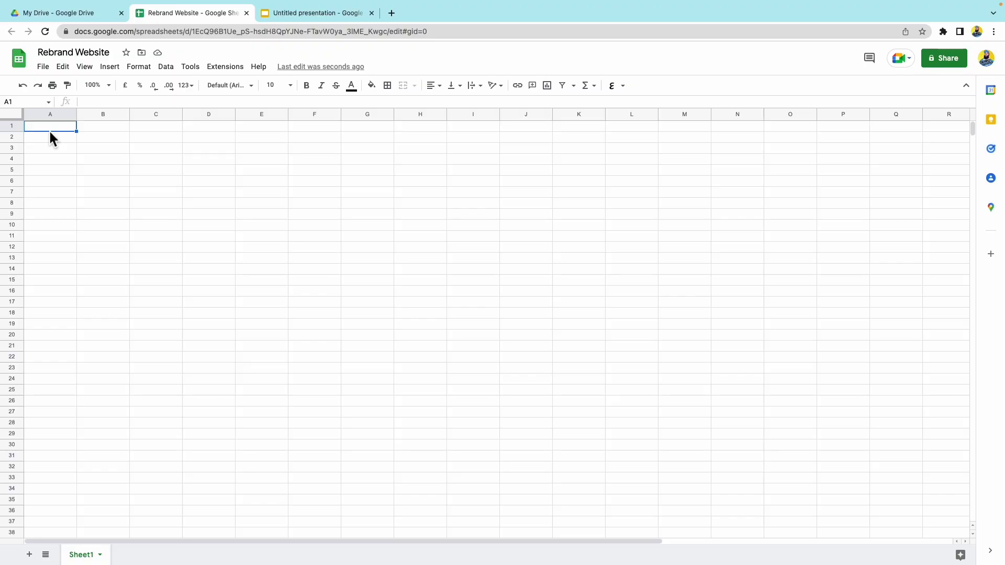
key("ctrl+v")
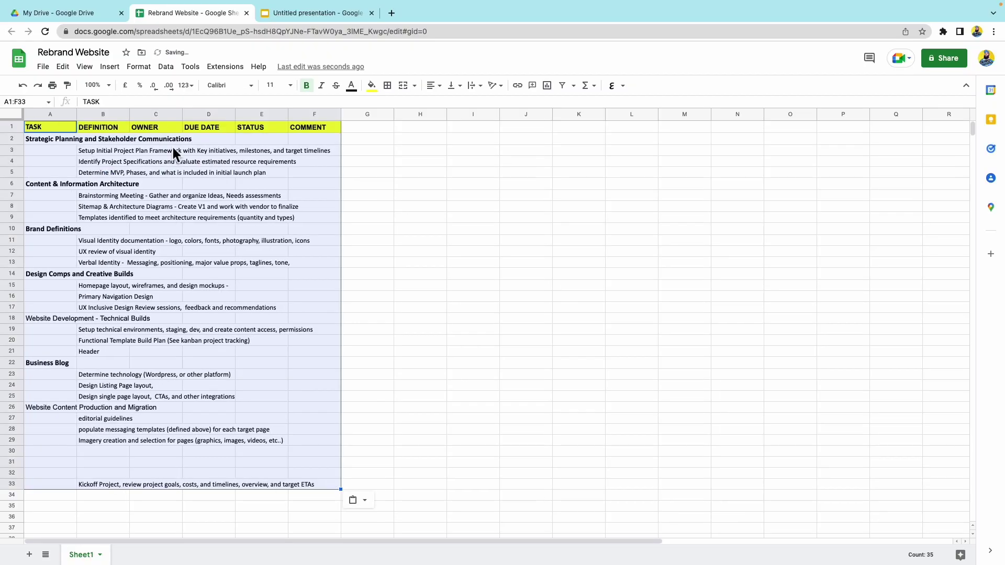
left_click(495, 183)
double_click(76, 115)
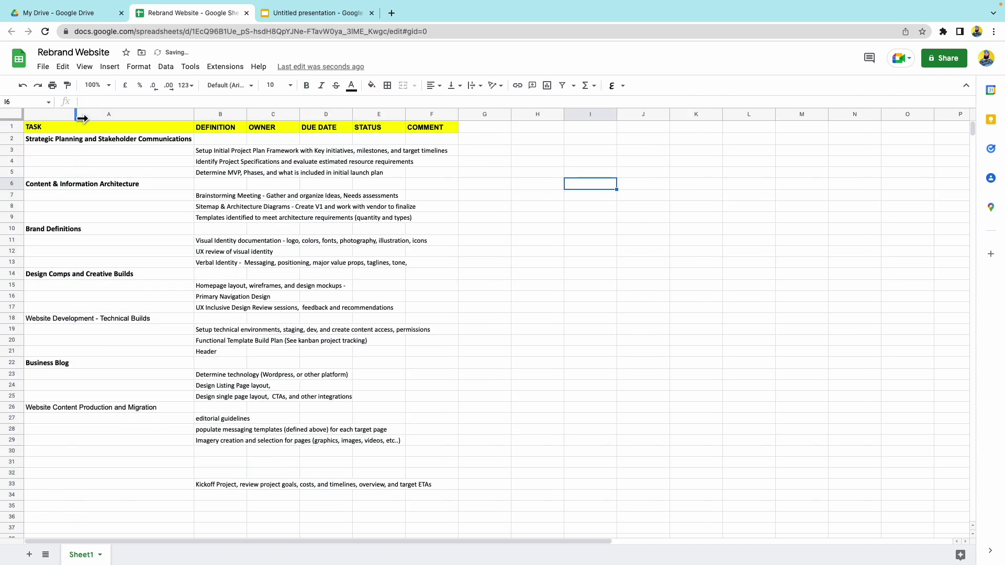
double_click(246, 114)
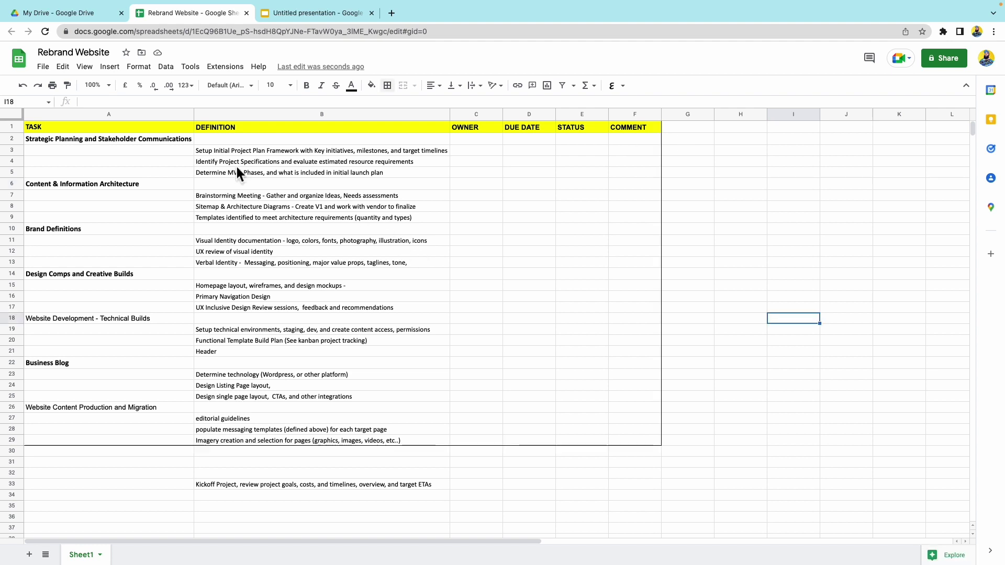
left_click(218, 150)
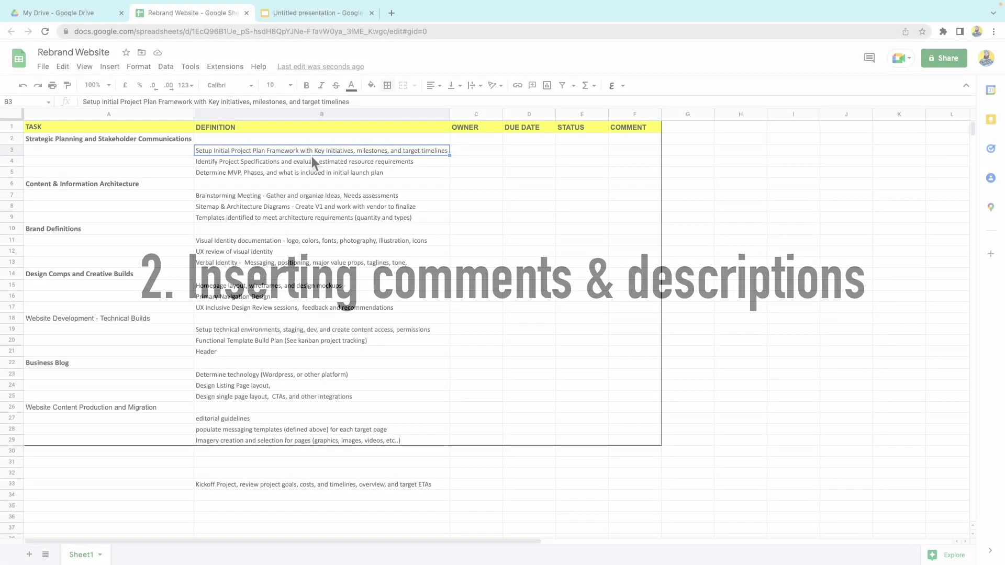
- Add a note to B3 containing the pasted Kickoff Project description
left_click(110, 66)
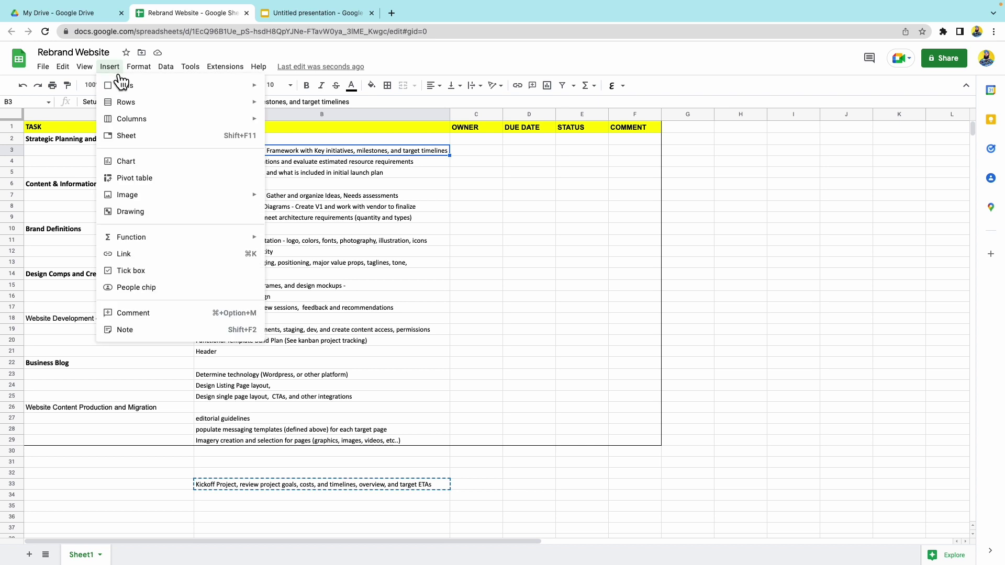
left_click(167, 338)
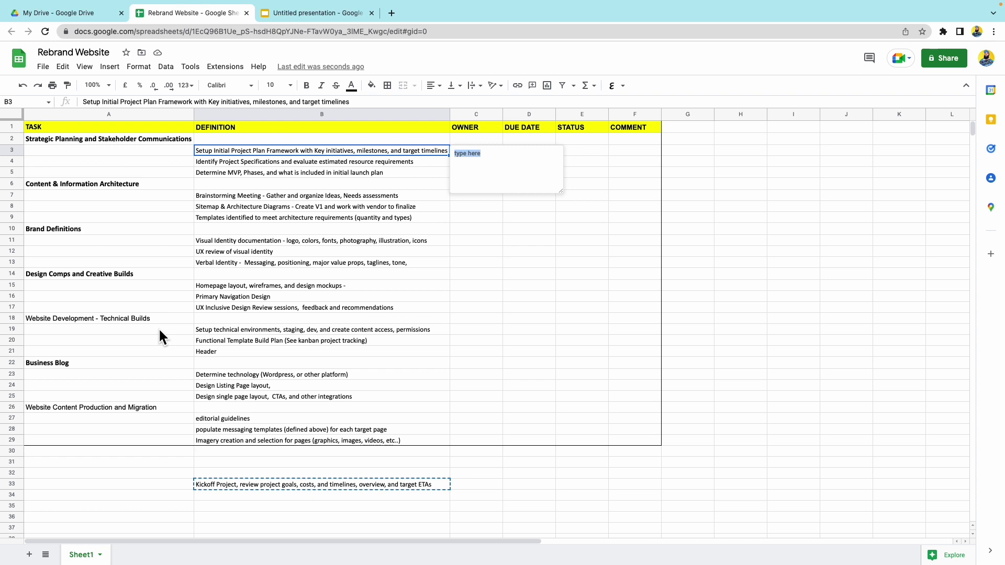
type("Kickoff Project, review project goals, costs, and timelines, overview, and target ETAs")
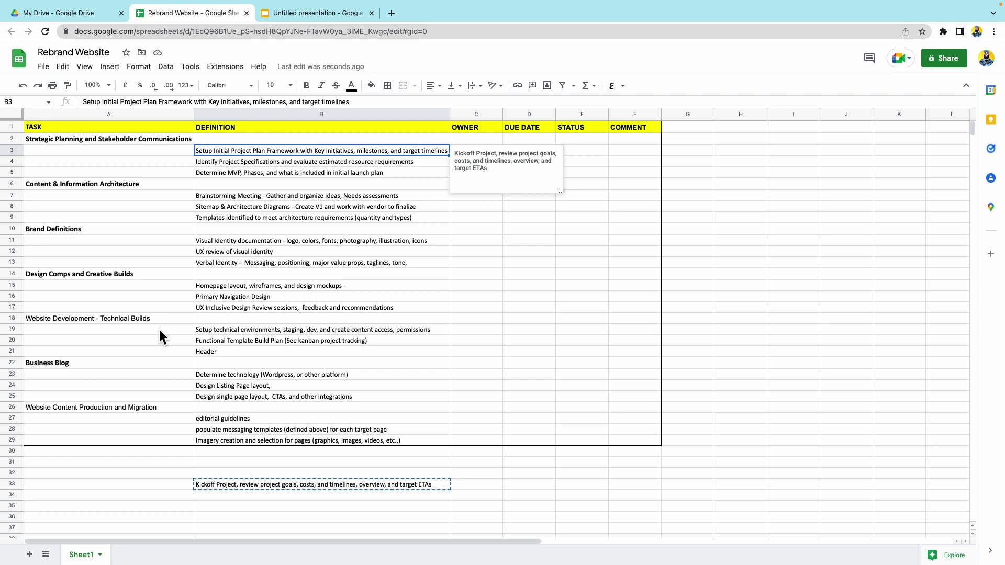
left_click(560, 234)
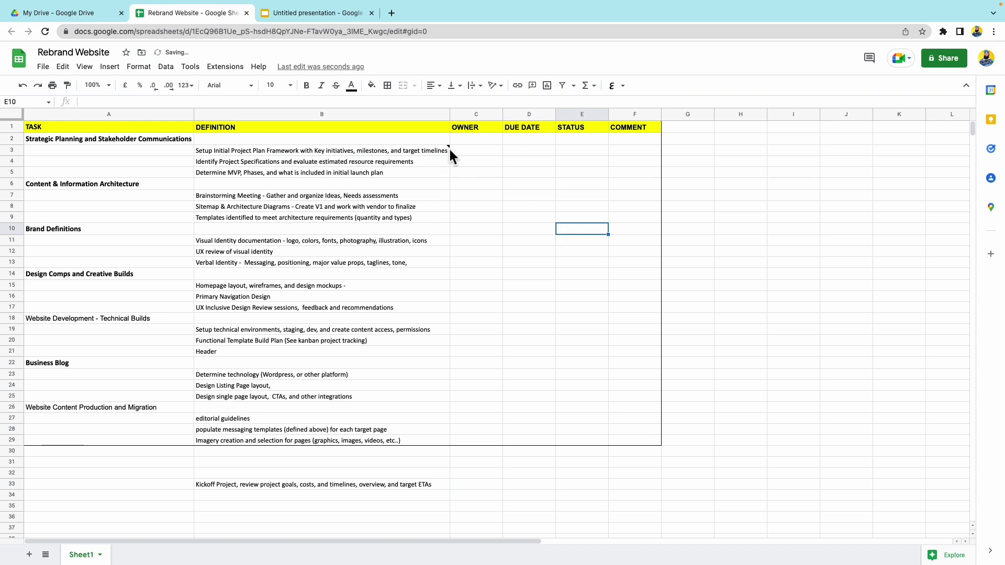
mouse_move(450, 149)
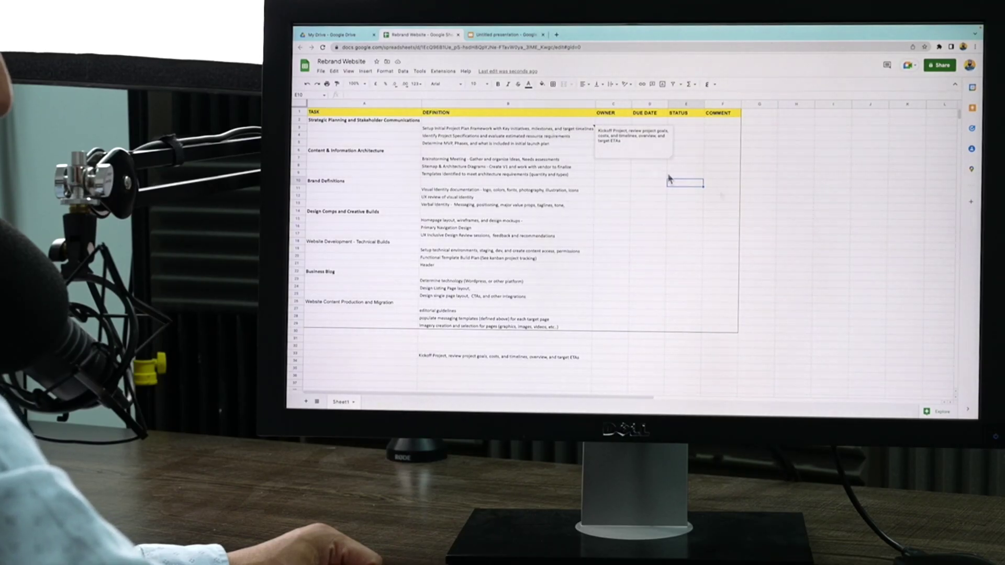
scroll(820, 221, "down", 1)
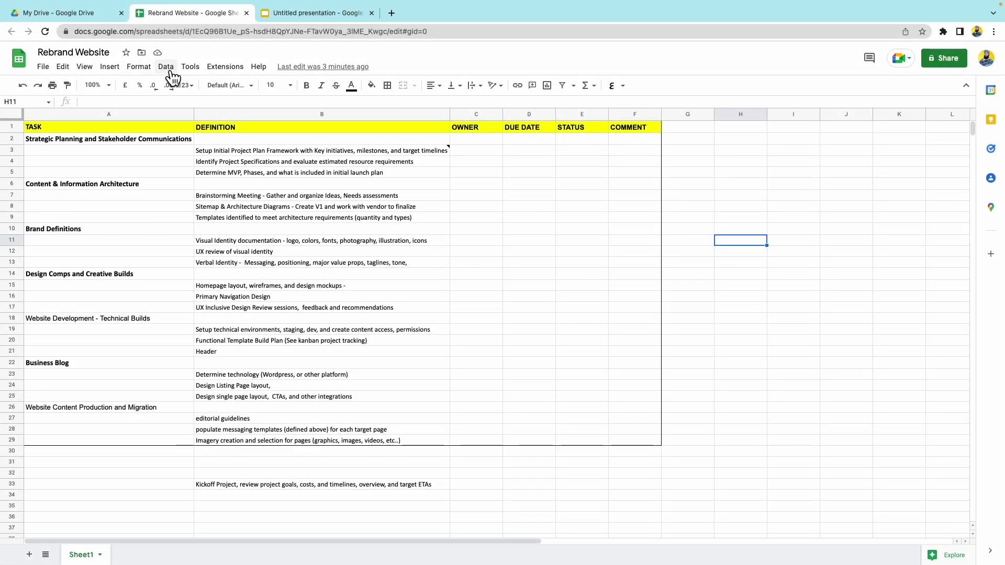
- Create a data validation rule on E2:E29 using a list of items, starting the status options
left_click(171, 71)
left_click(212, 263)
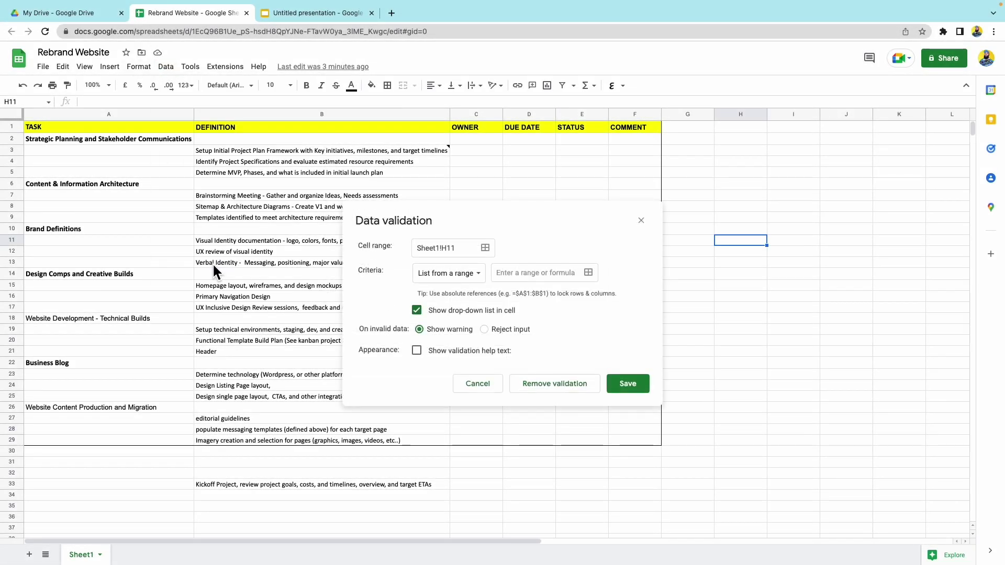
left_click(485, 248)
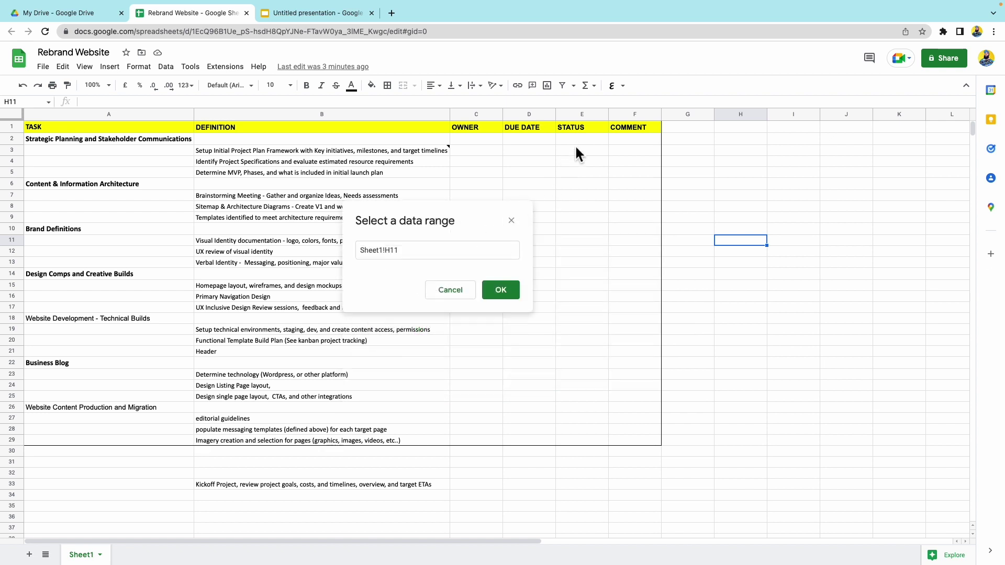
left_click_drag(576, 139, 591, 440)
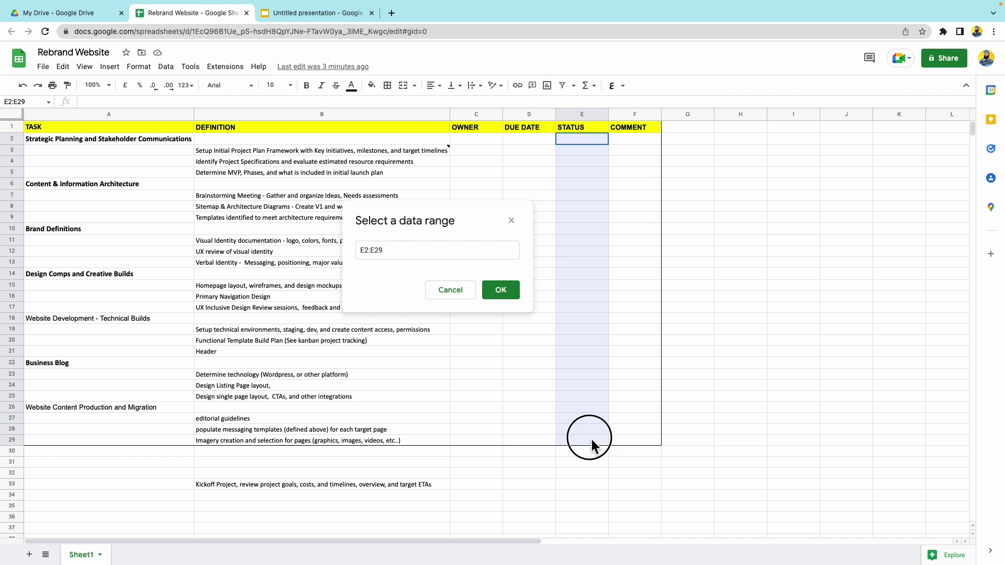
left_click(504, 296)
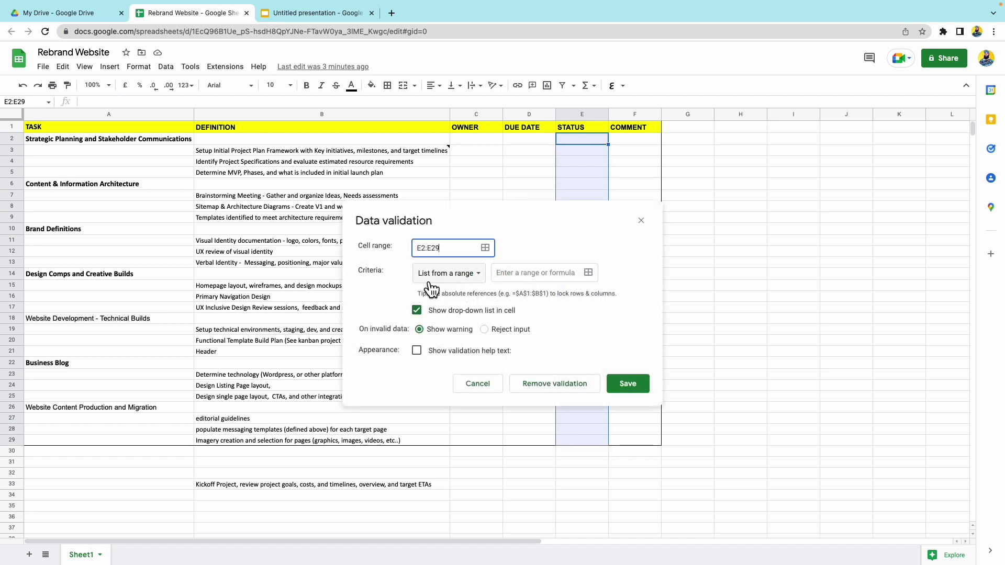
left_click(479, 275)
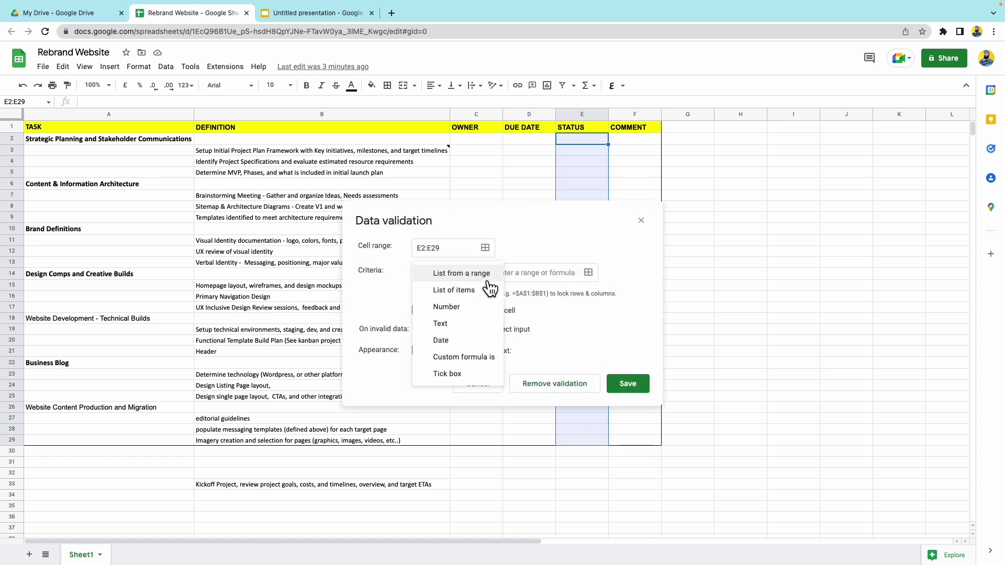
left_click(457, 292)
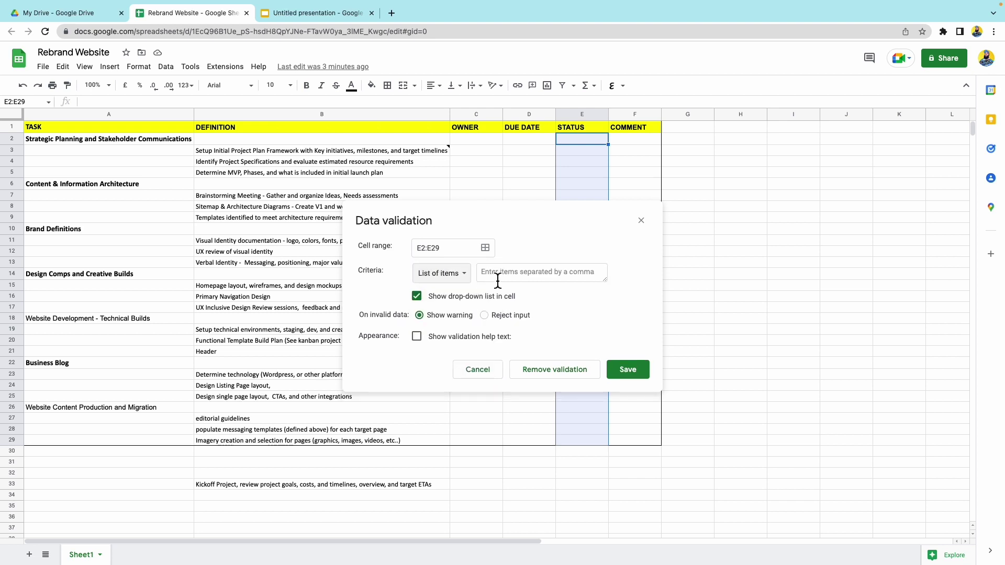
left_click(511, 276)
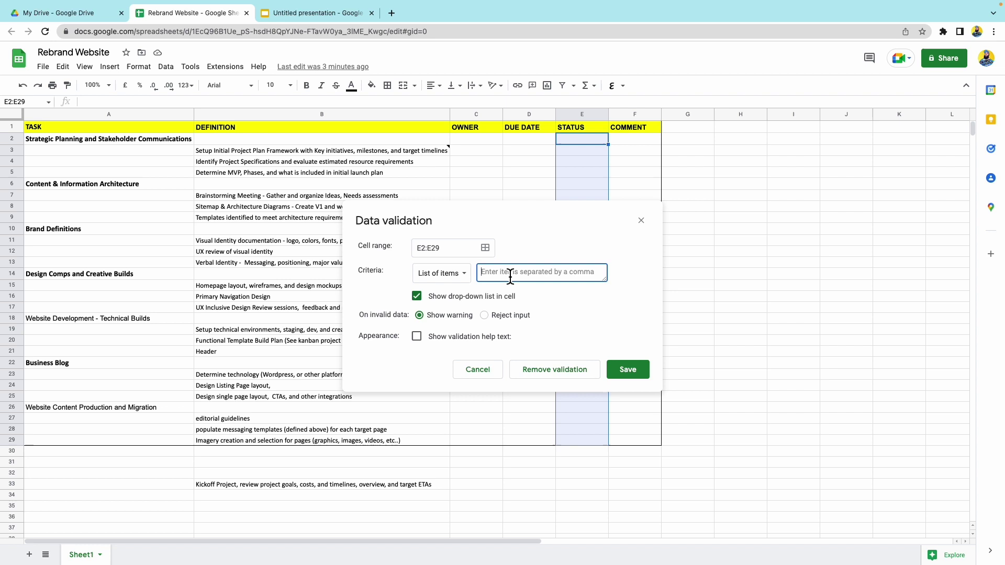
type("Not started, In progress,")
- Finish the status list with 'Complete' and save the drop-down rule
type("Complete")
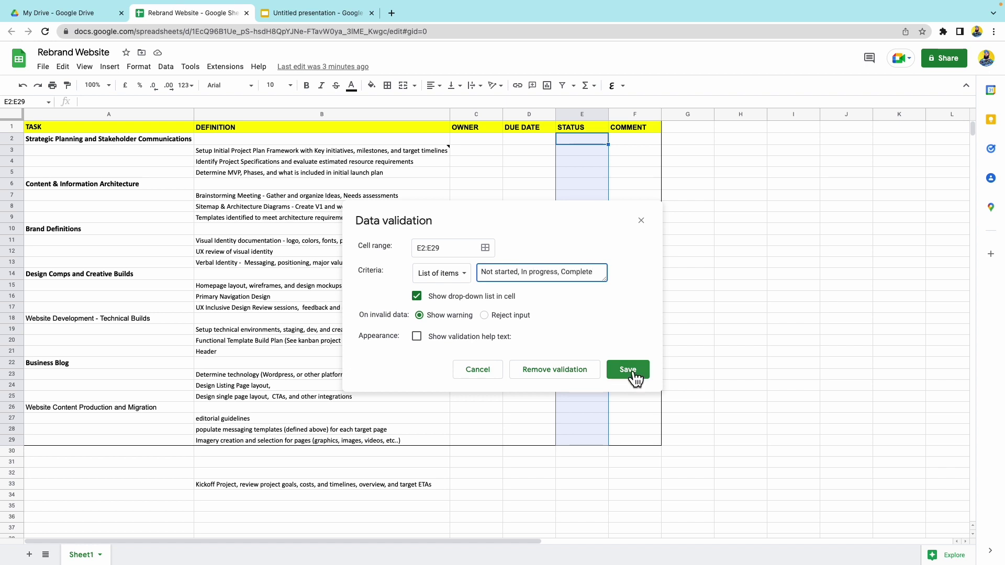
left_click(635, 372)
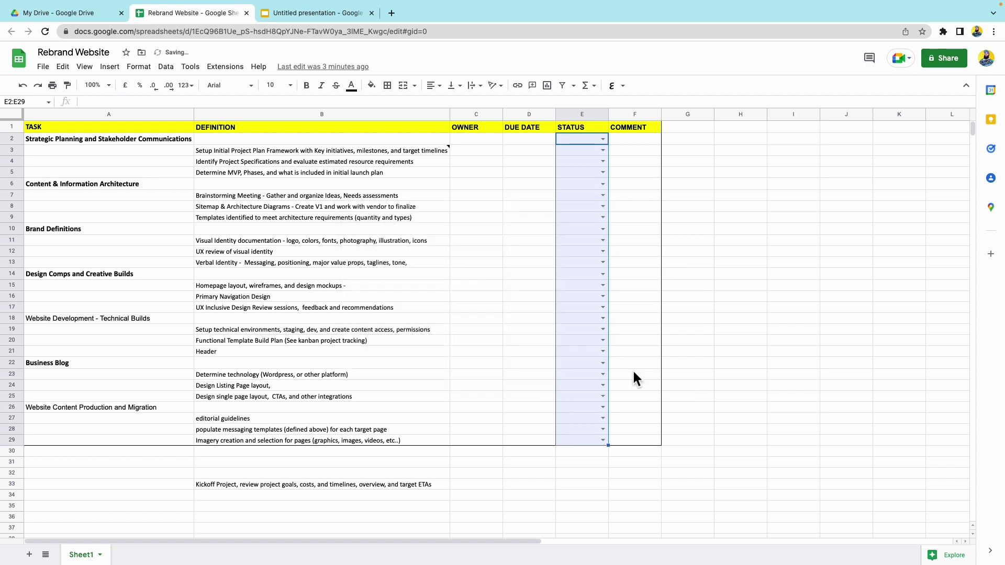
left_click(687, 329)
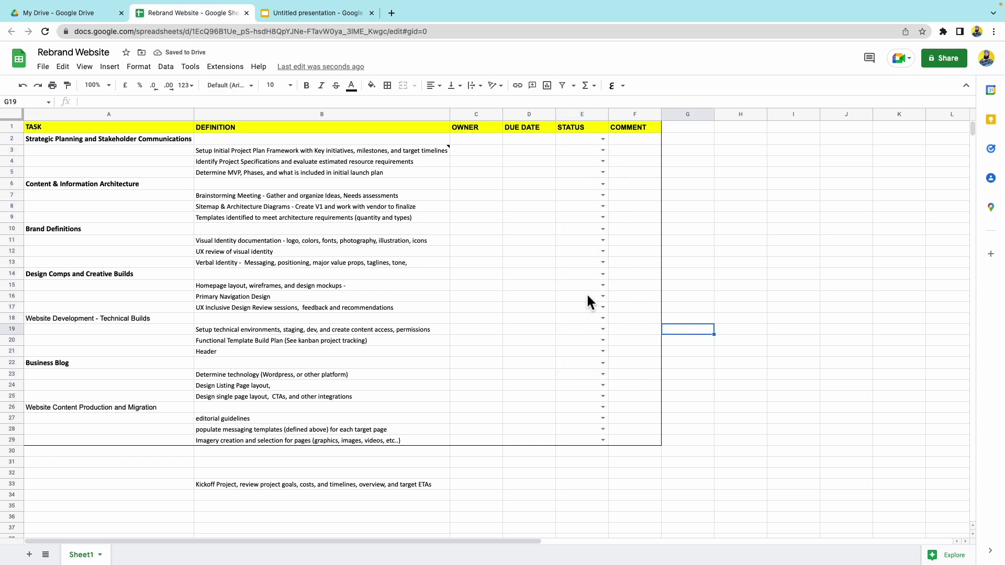
- Set E3 to Not started, E4 to In progress and E9 to Complete
left_click(603, 151)
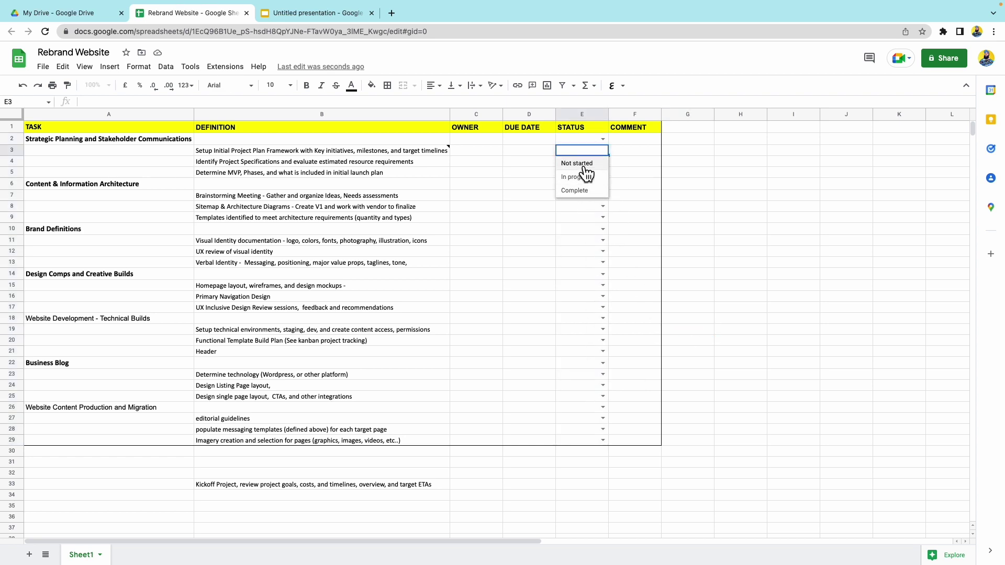
left_click(587, 168)
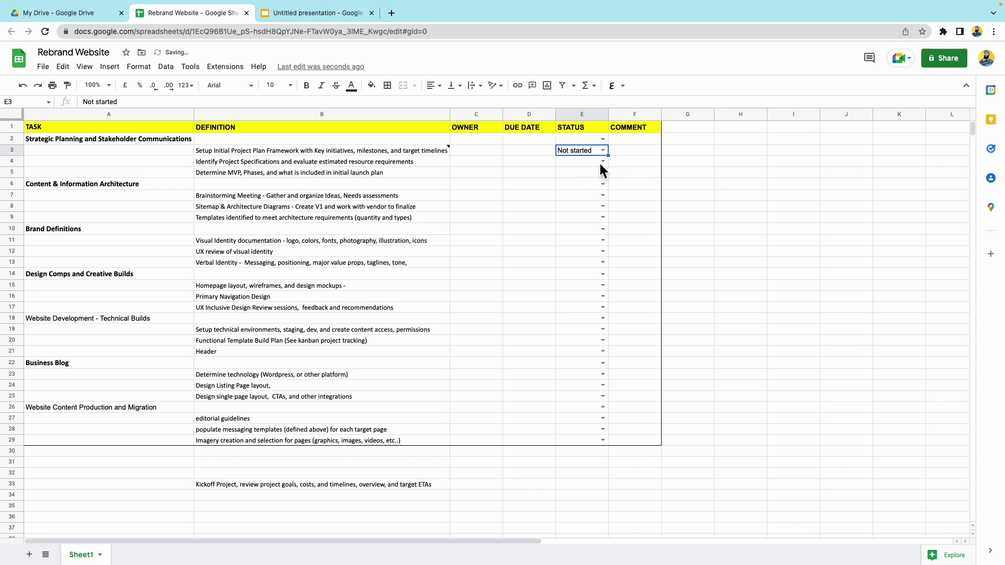
left_click(601, 162)
left_click(596, 189)
left_click(603, 218)
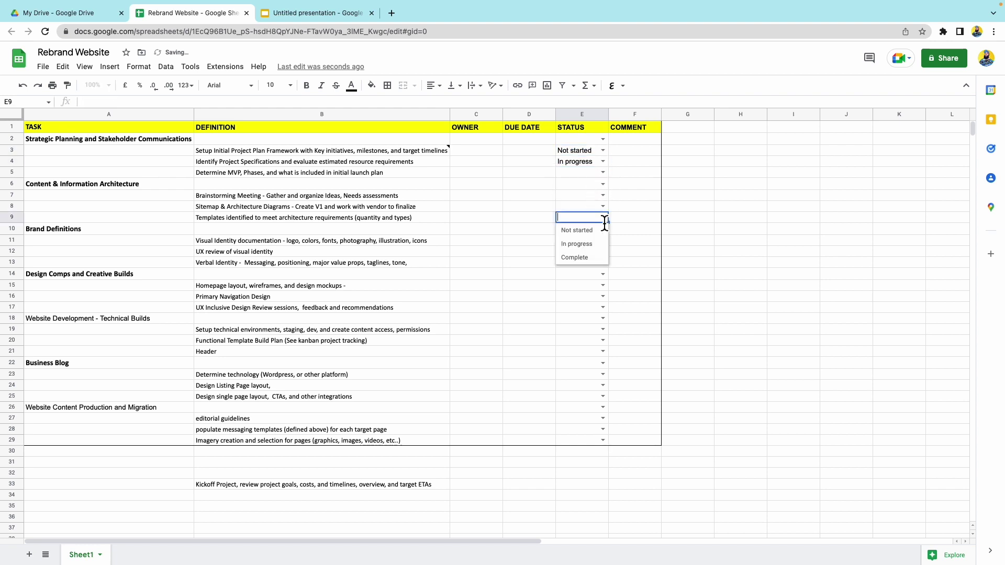
left_click(591, 257)
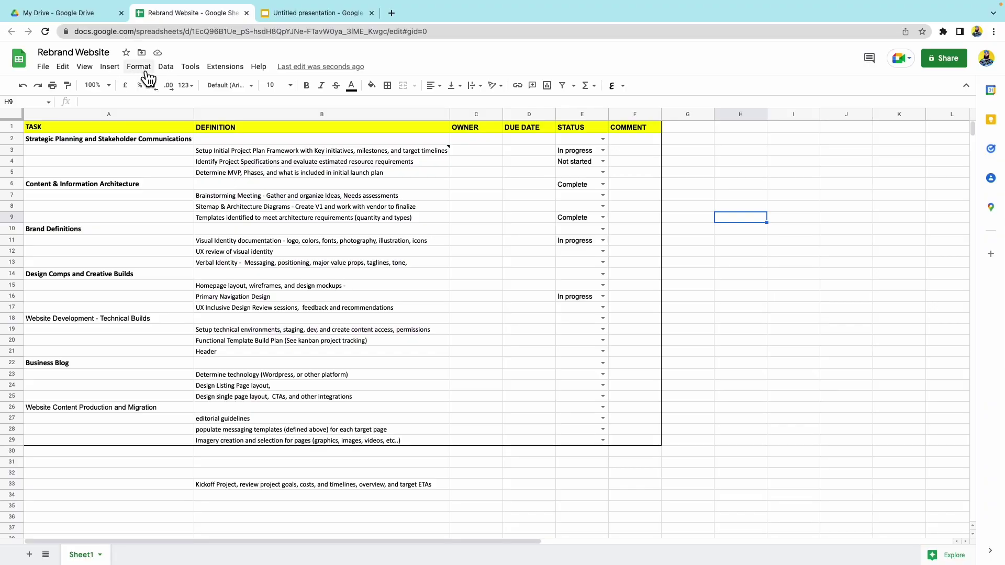
- Start a conditional formatting rule applied to the range E2:E29
left_click(143, 68)
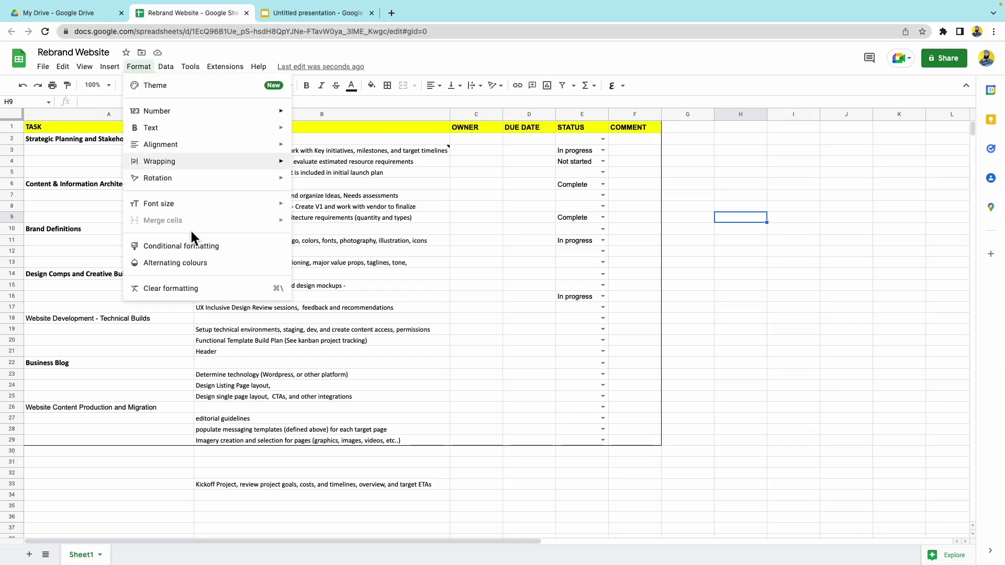
left_click(201, 246)
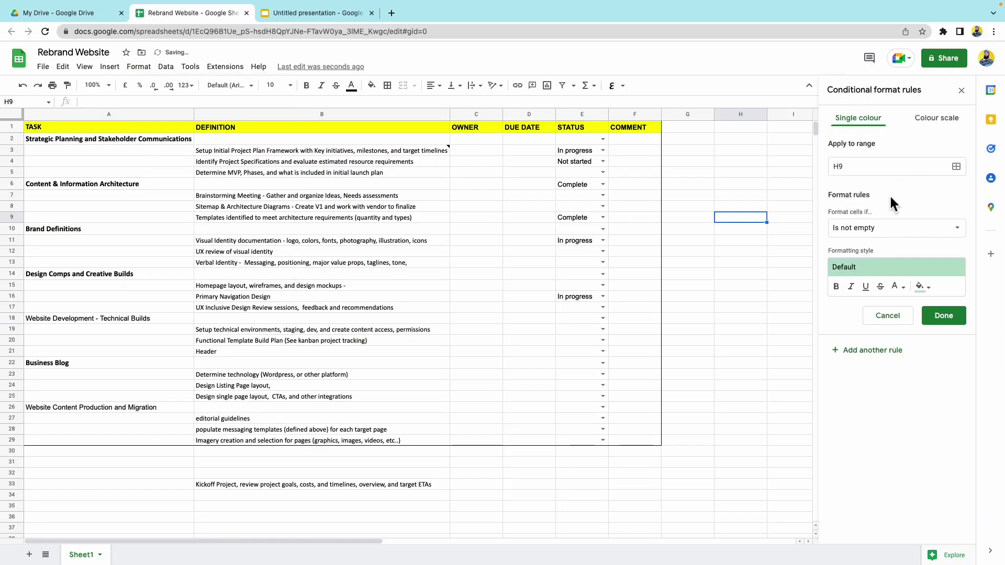
left_click(965, 169)
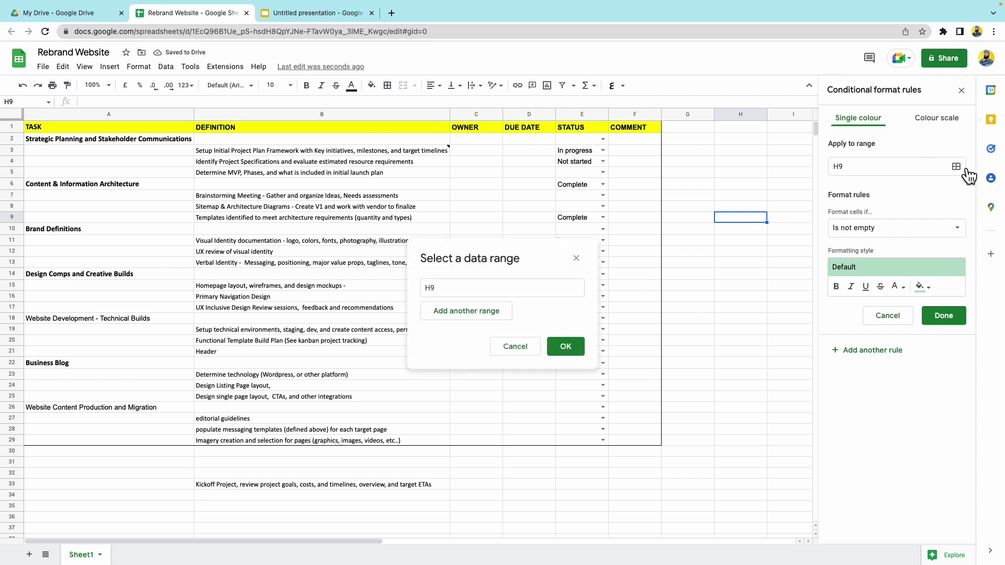
left_click_drag(585, 142, 594, 446)
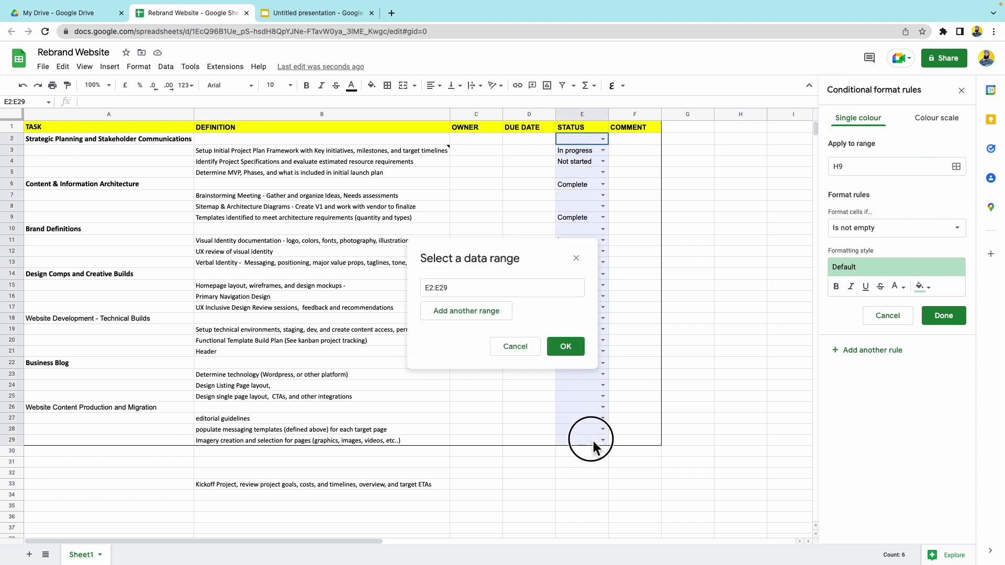
left_click(565, 347)
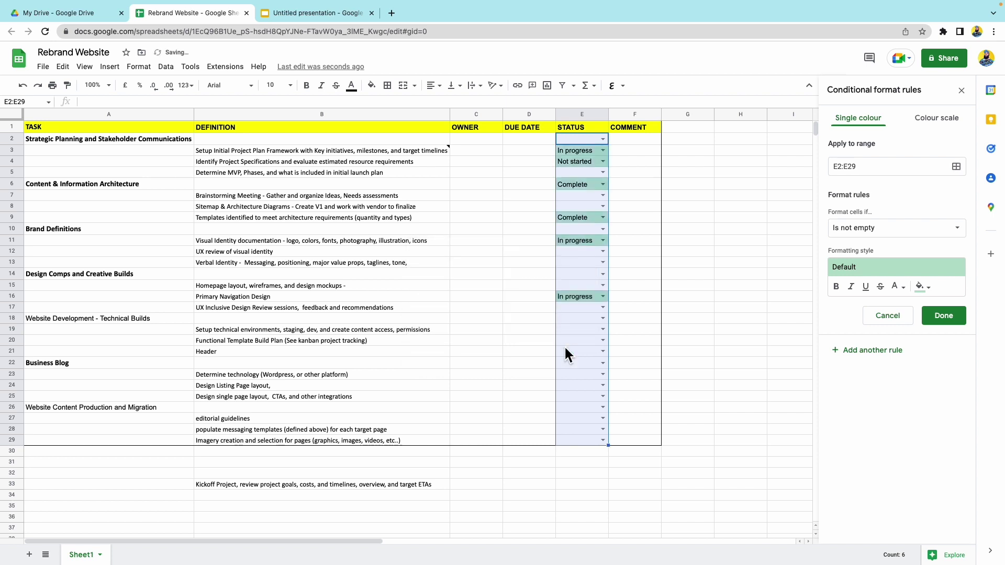
- Make cells whose text contains 'Complete' use a green fill and text colour
left_click(905, 238)
left_click(901, 244)
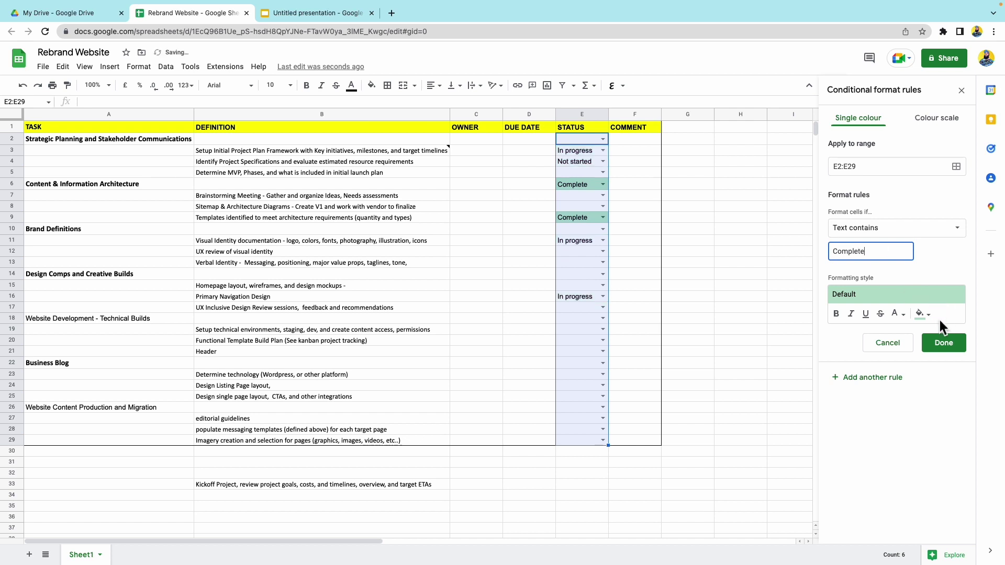
left_click(923, 314)
left_click(875, 346)
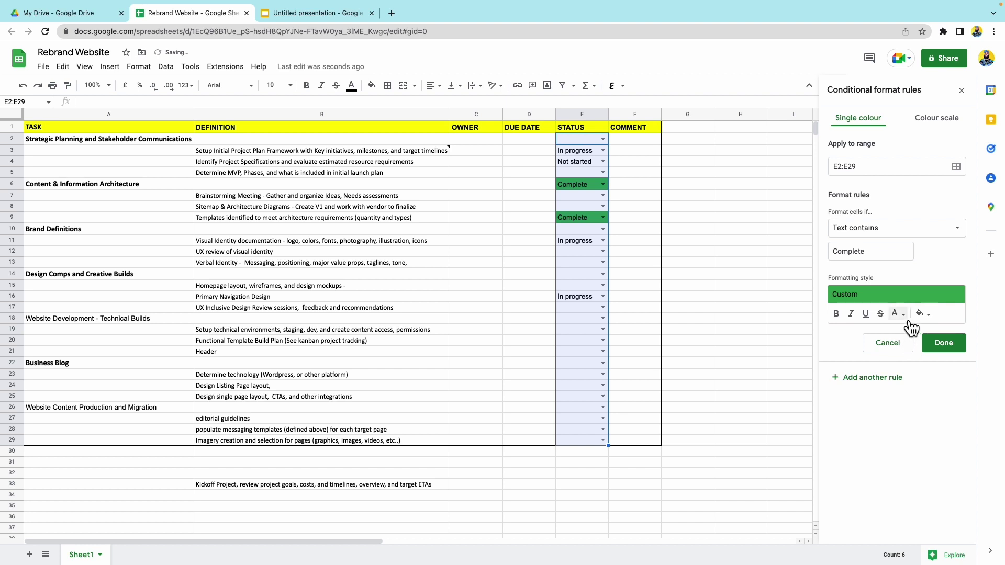
left_click(897, 314)
left_click(809, 352)
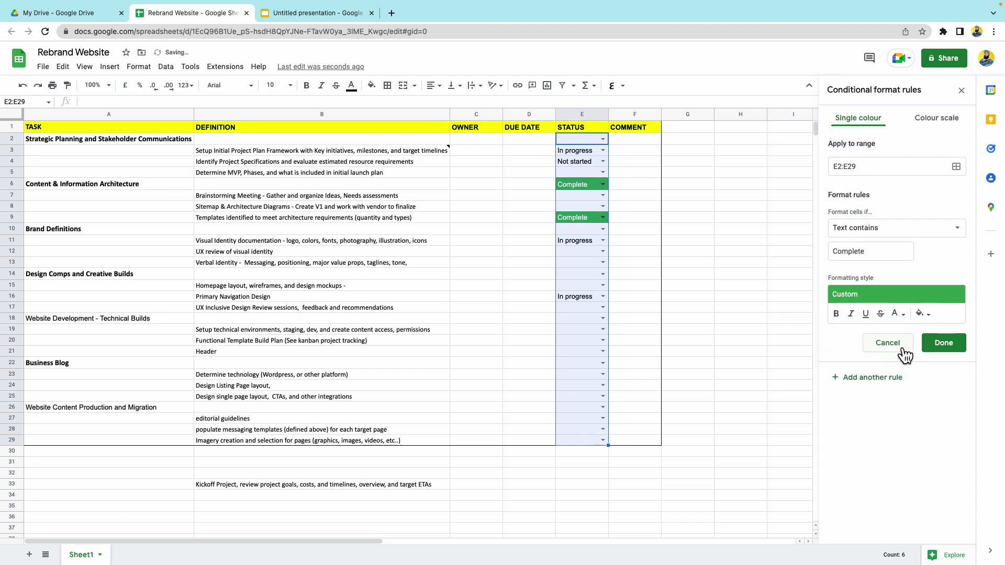
left_click(944, 343)
- Add a rule filling cells containing 'In progress' with yellow
left_click(872, 165)
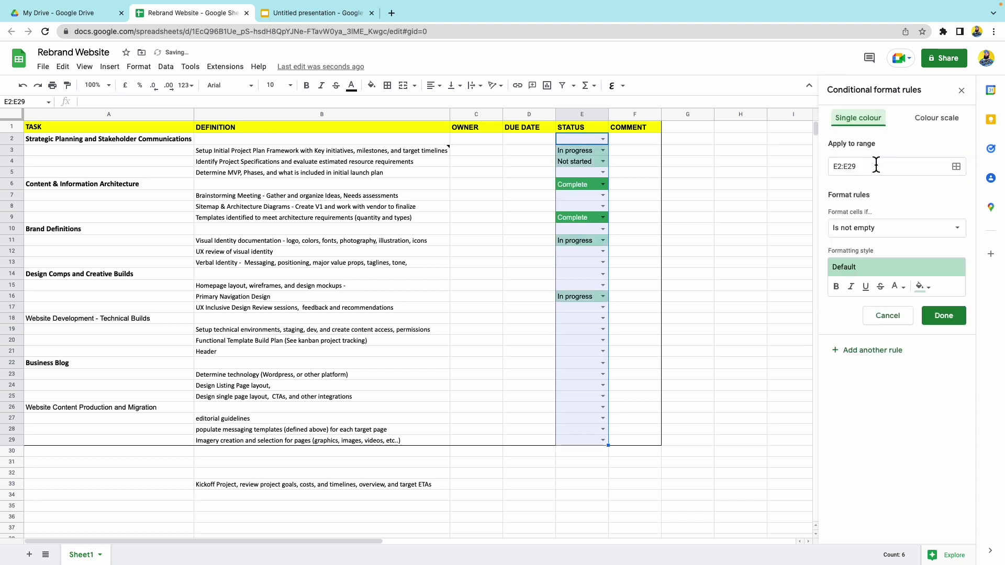
left_click(952, 233)
left_click(888, 244)
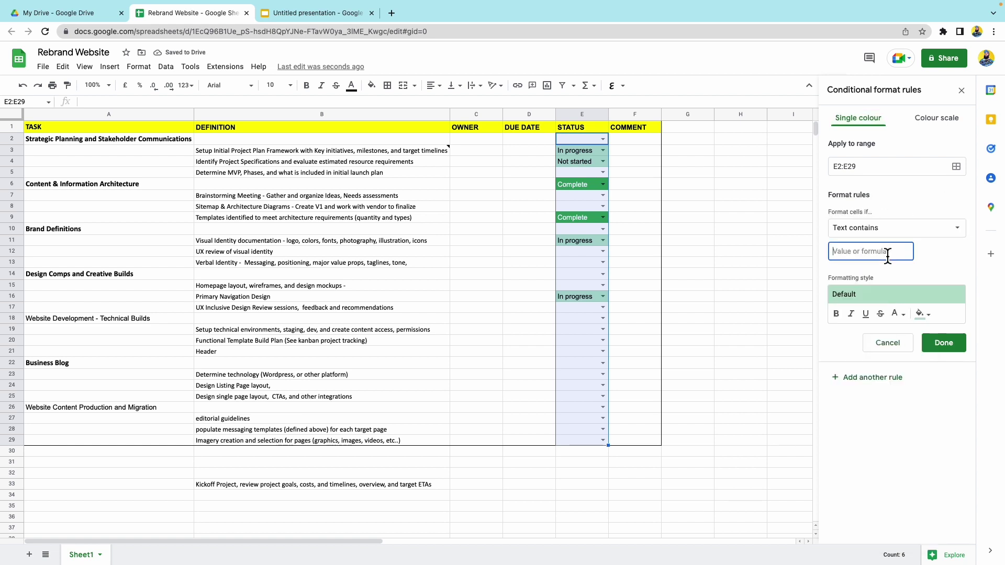
type("In progress")
left_click(923, 315)
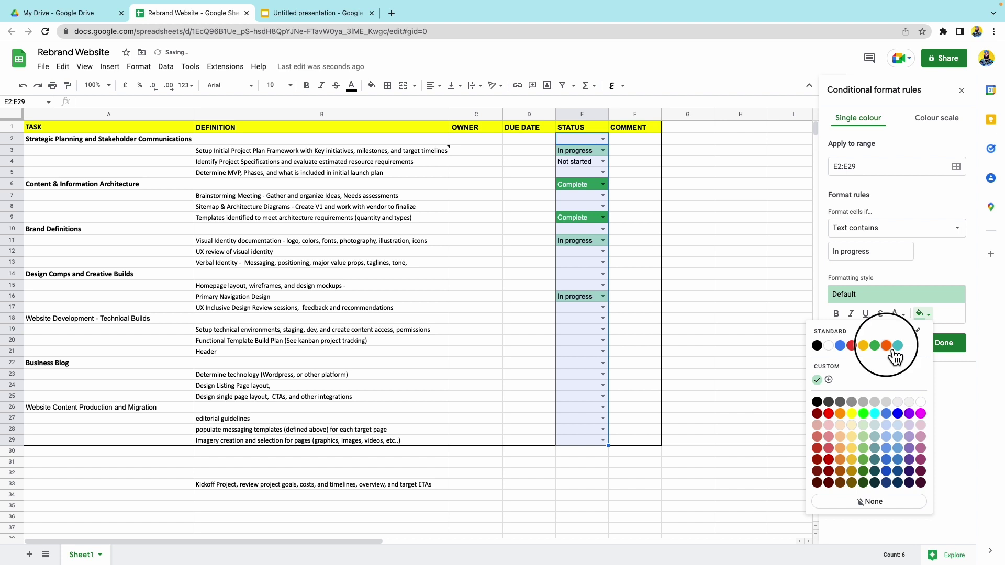
left_click(888, 348)
left_click(925, 315)
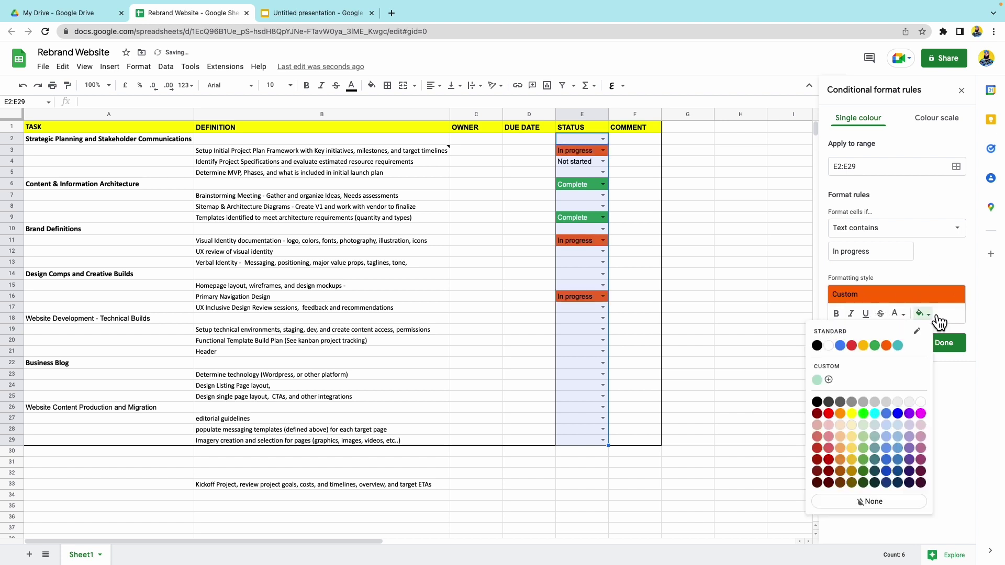
left_click(864, 347)
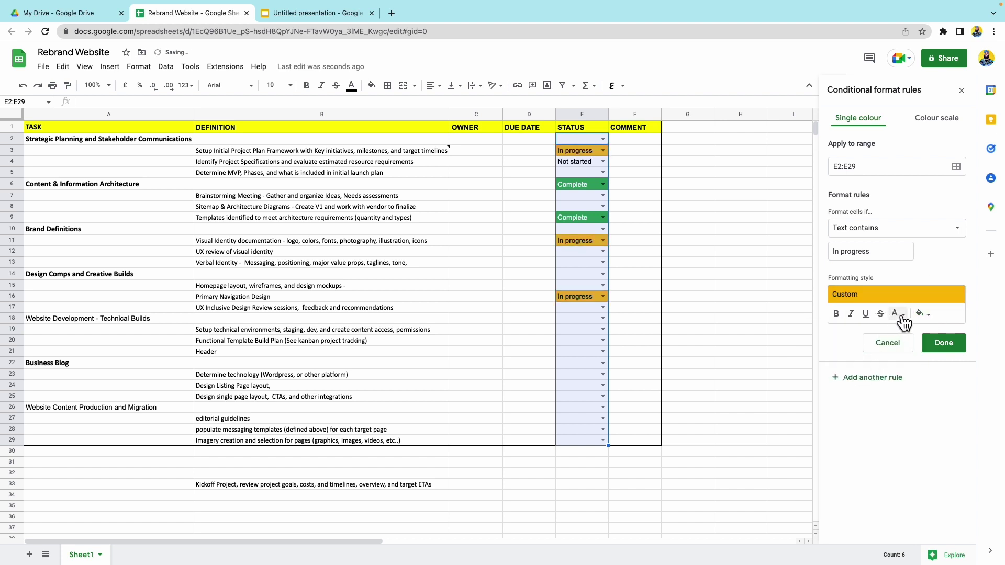
left_click(944, 342)
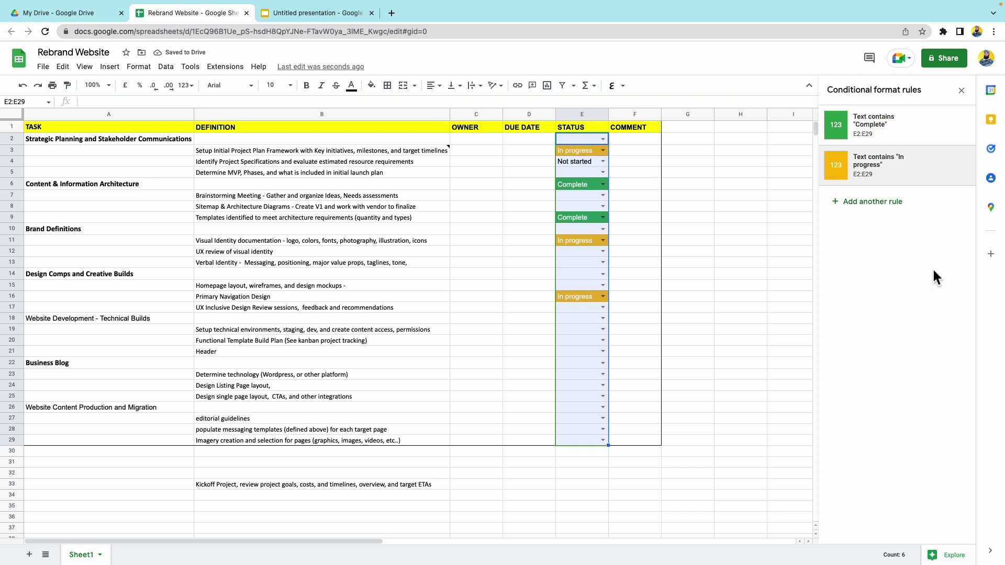
- Add a rule colouring cells containing 'Not started' red
left_click(896, 203)
left_click(943, 228)
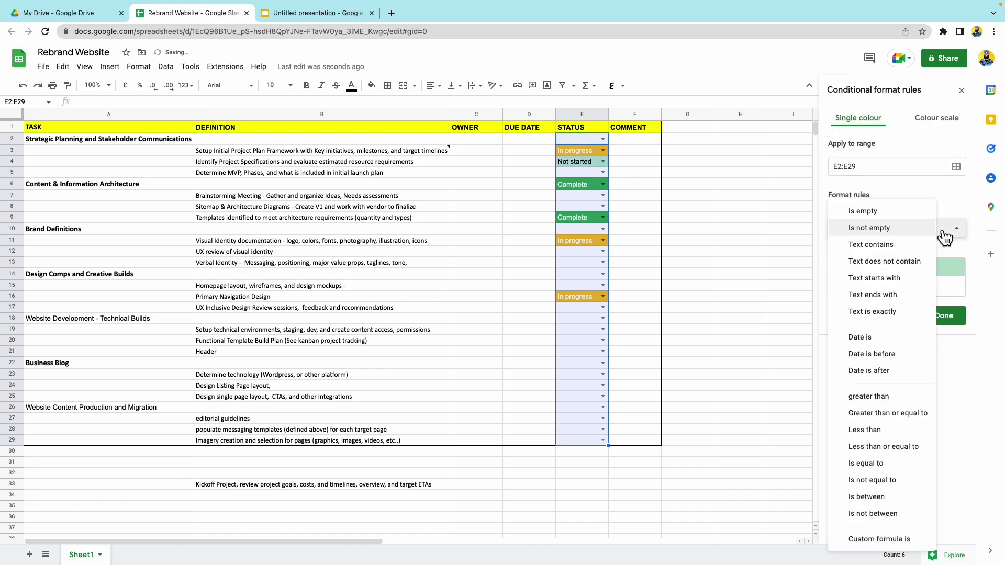
left_click(897, 242)
left_click(890, 257)
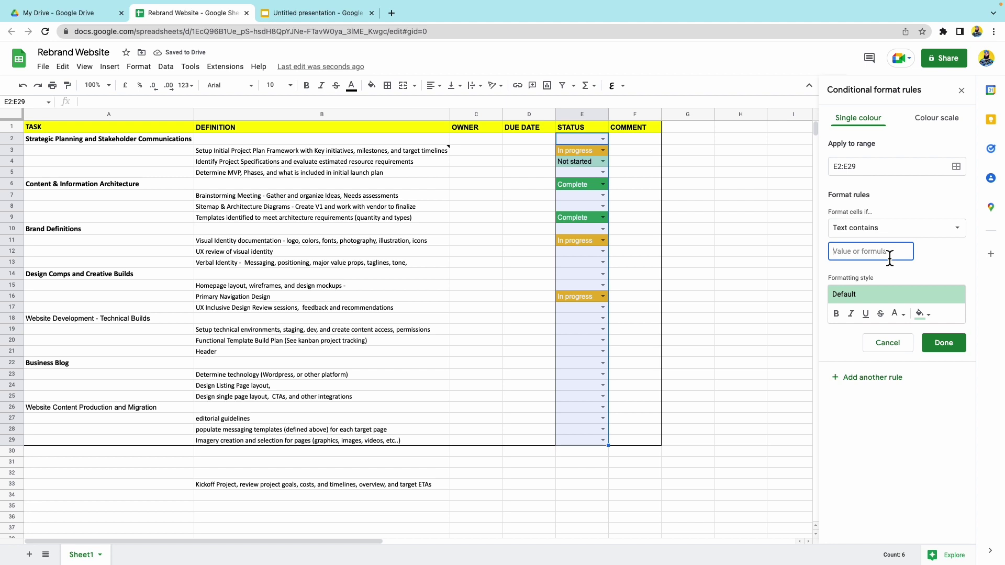
type("Noyt started")
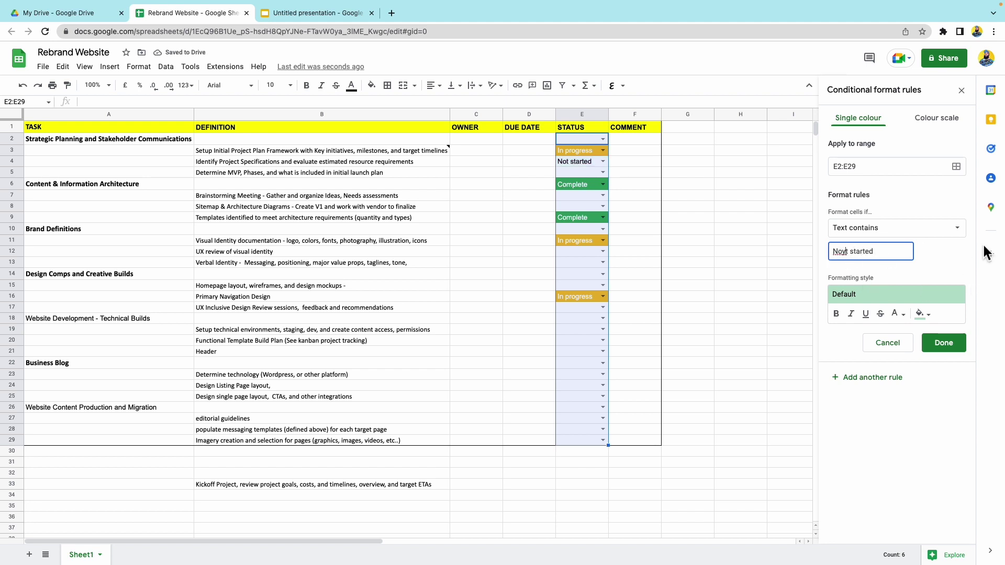
key("BackSpace")
left_click(943, 342)
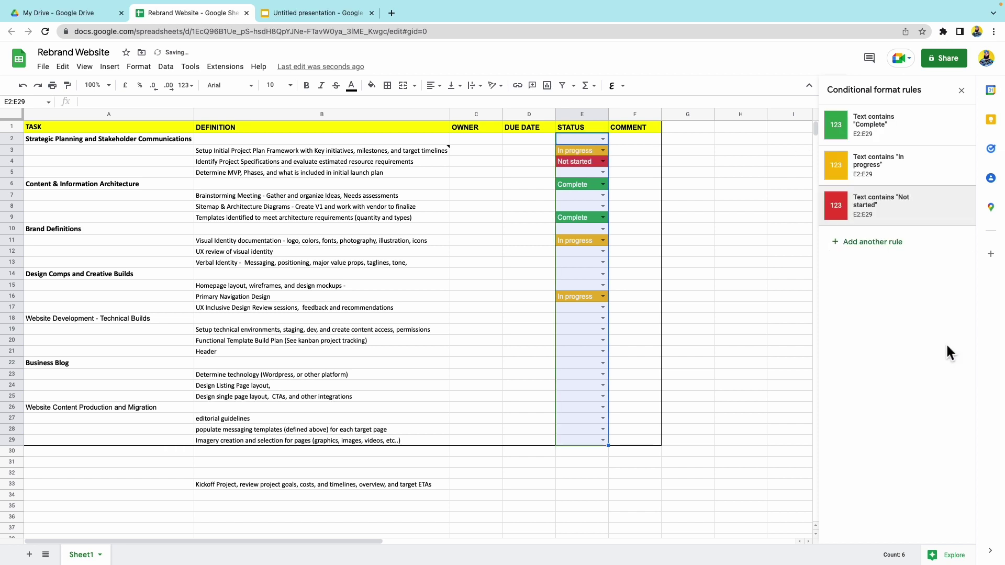
- Set E23 (Determine technology) to In progress and E21 (Header) to Complete
left_click(683, 319)
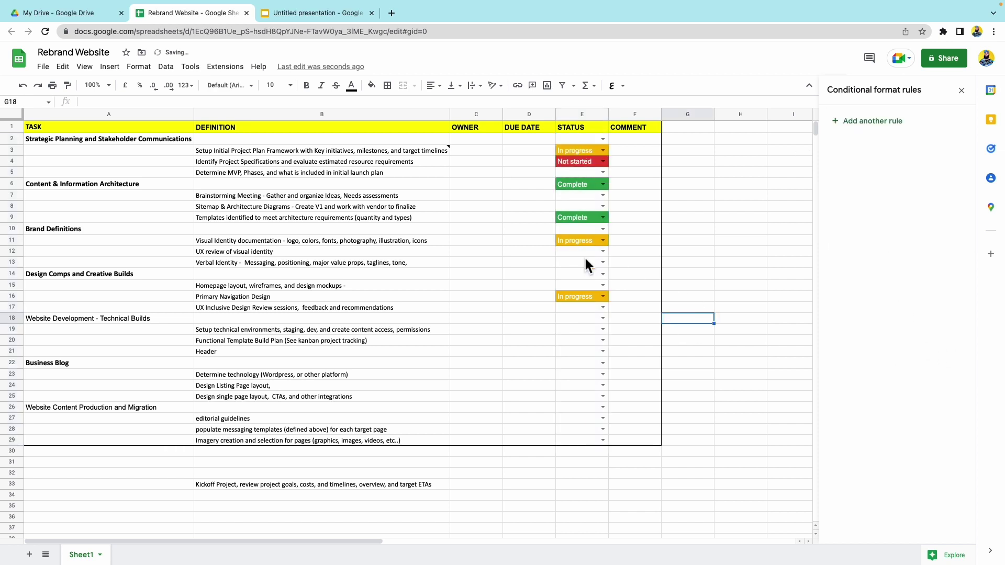
left_click(601, 374)
left_click(603, 375)
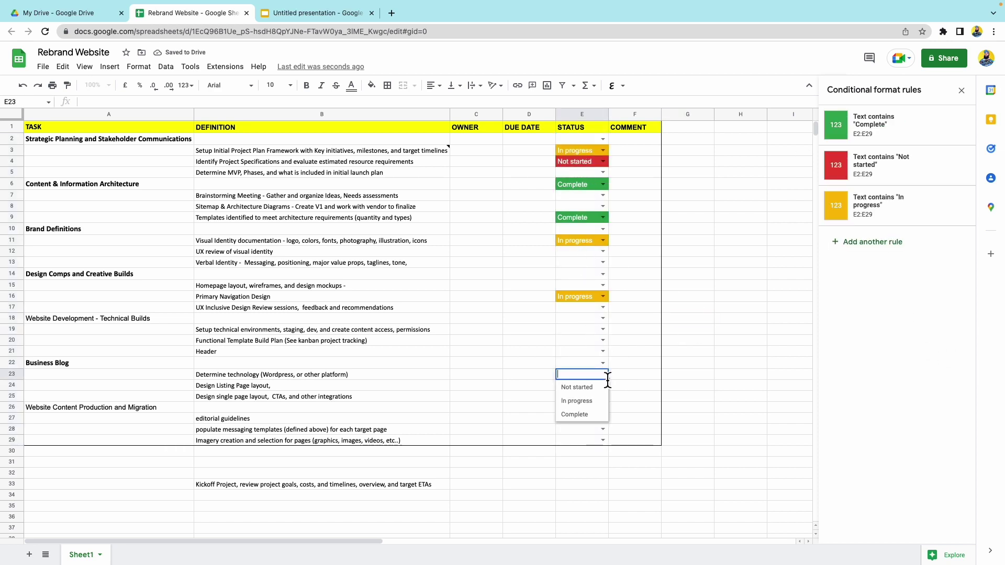
left_click(588, 401)
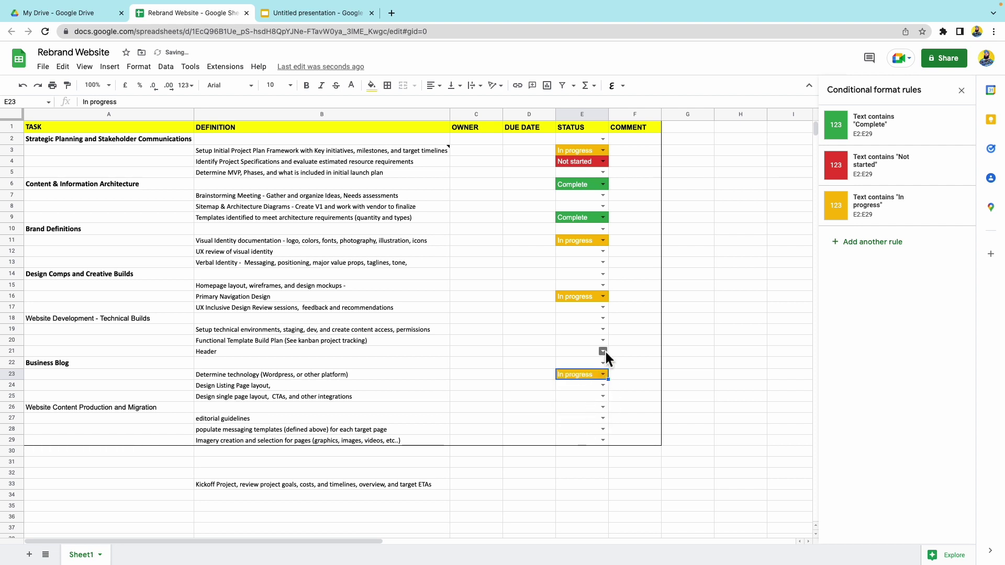
left_click(603, 351)
left_click(575, 392)
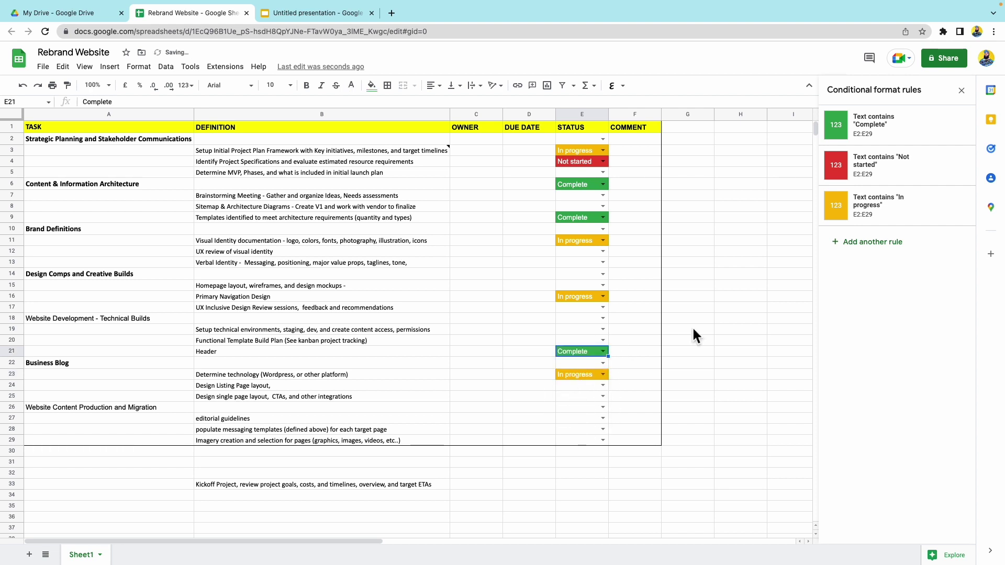
left_click(670, 321)
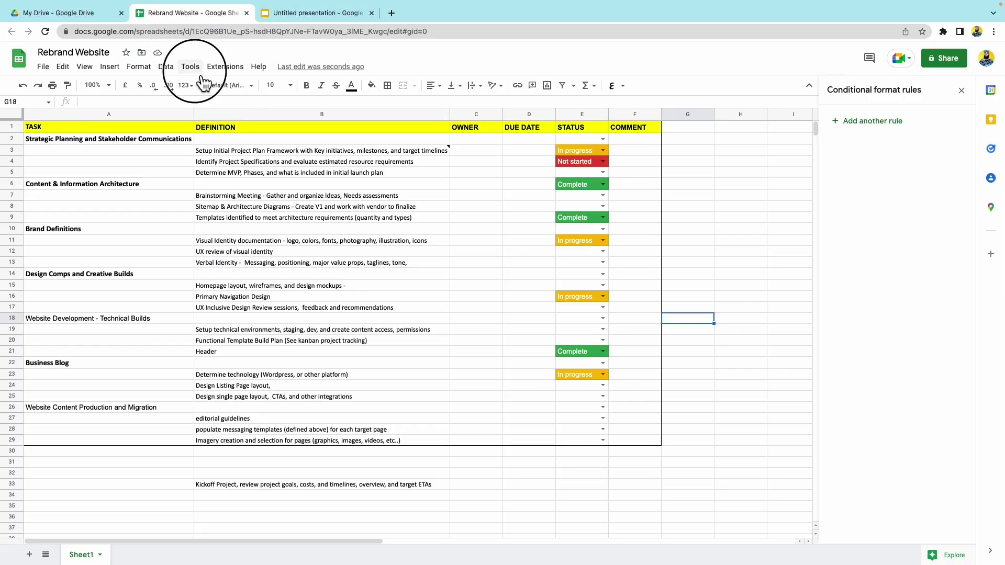
- Save a notification rule for 'Any changes are made' with 'Email - daily digest'
left_click(190, 66)
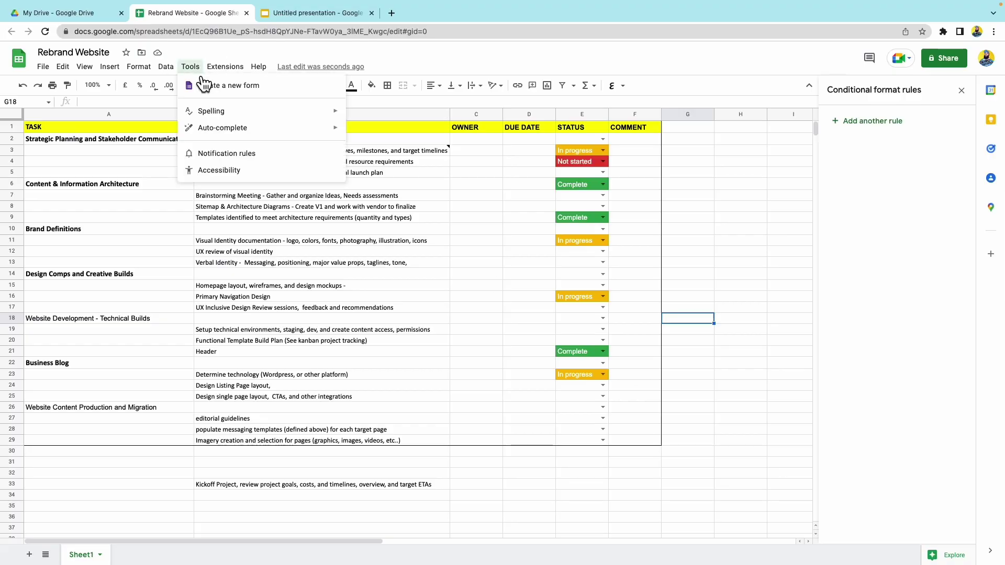
left_click(241, 155)
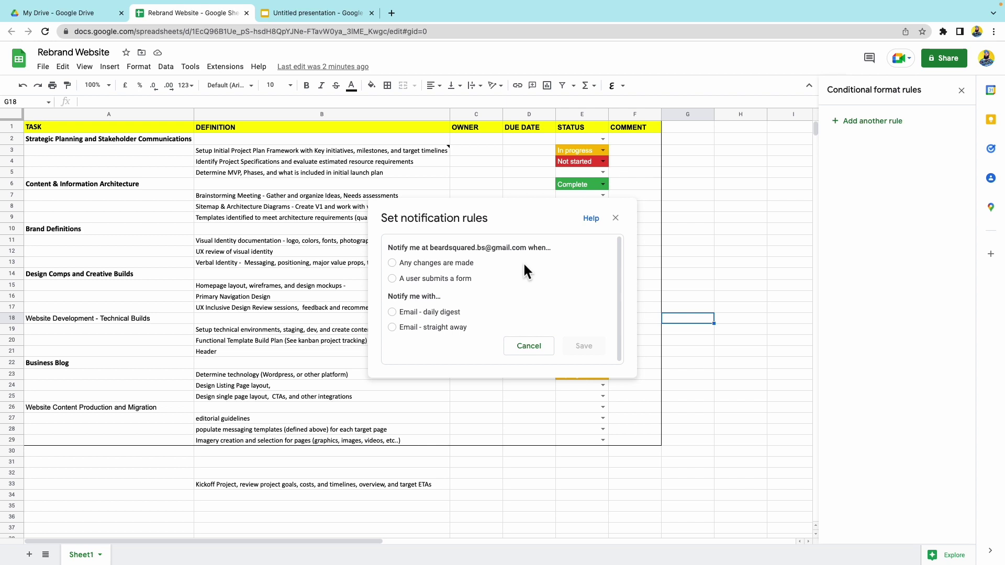
left_click(428, 264)
left_click(407, 314)
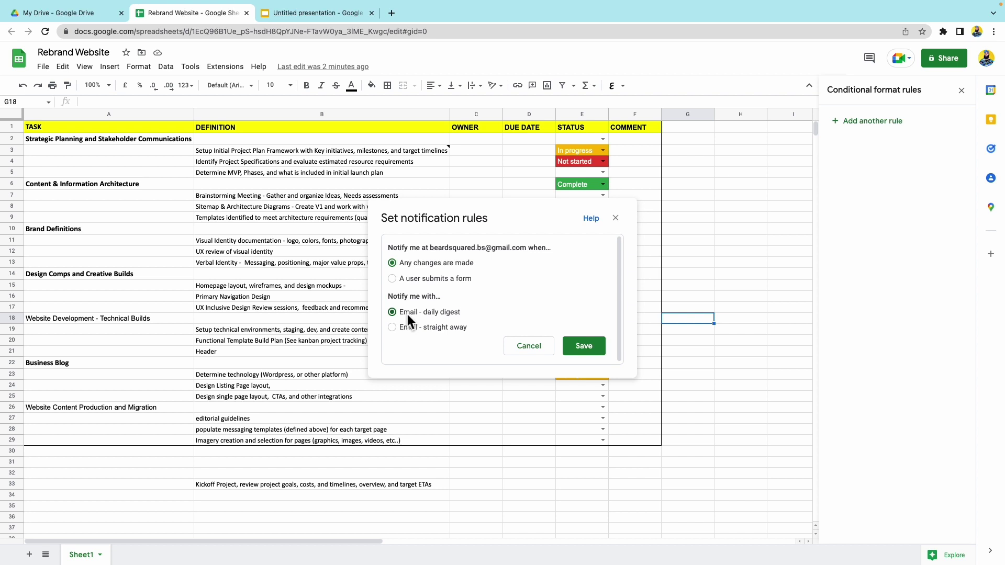
left_click(586, 348)
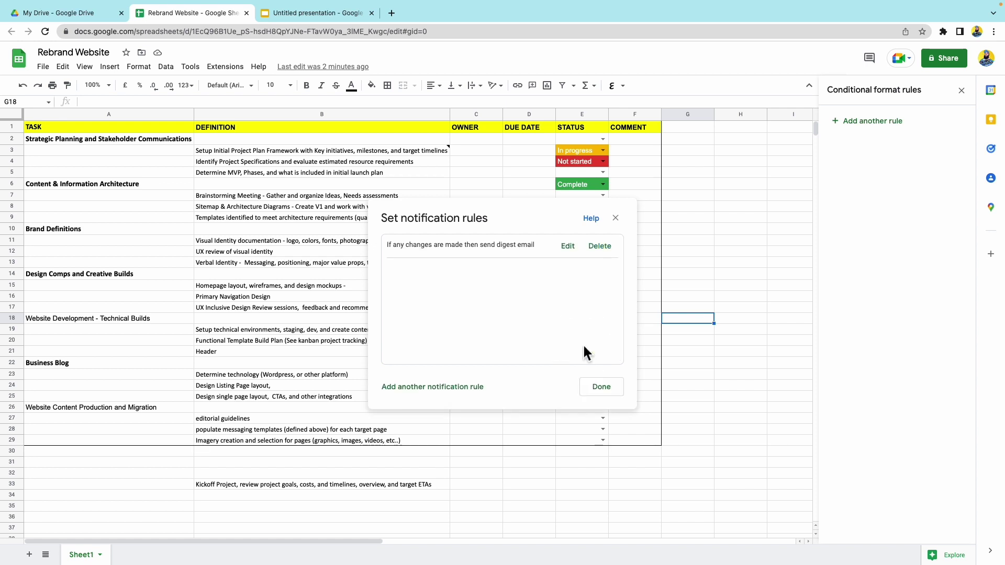
left_click(599, 392)
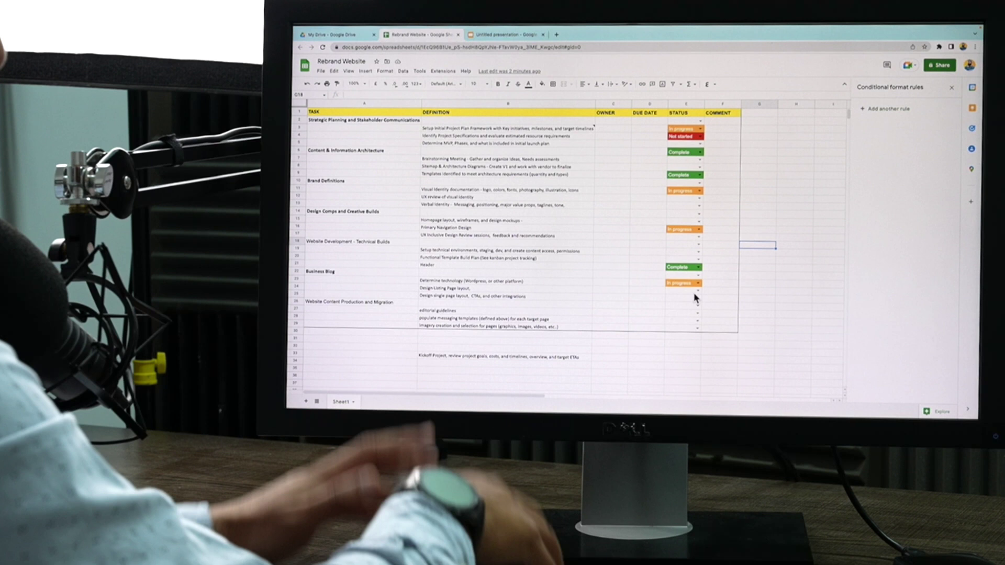